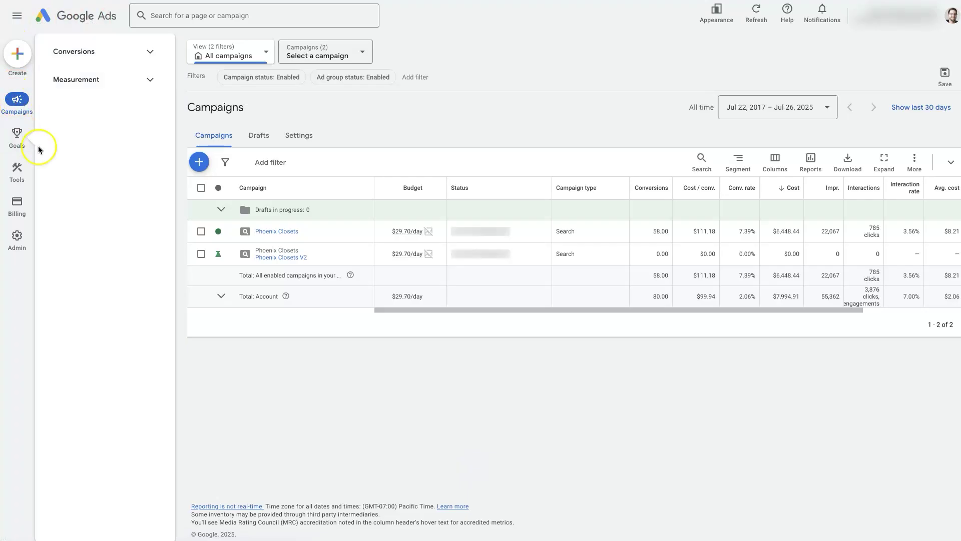
# Step: Go to the Campaigns list page and open the 'Campaign status: Enabled' filter choices
pyautogui.click(154, 141)
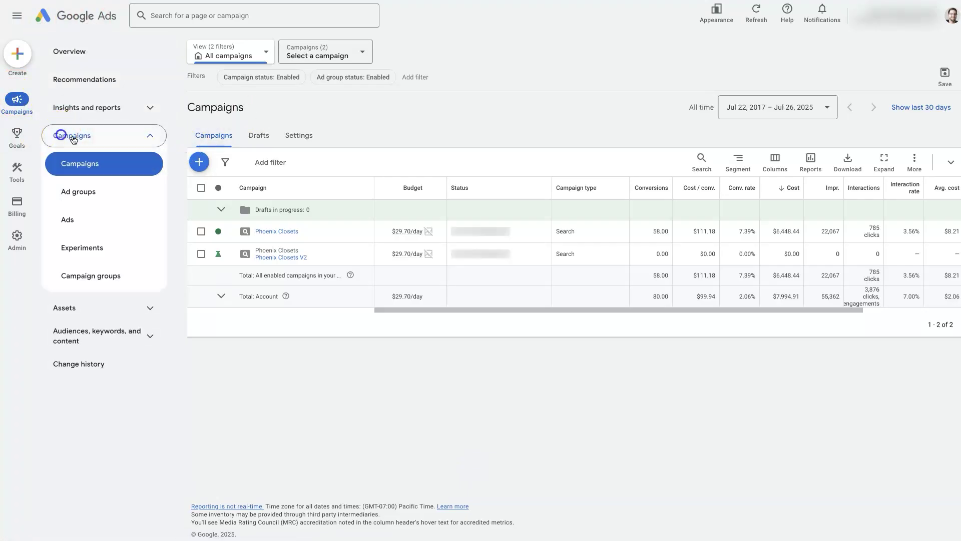
pyautogui.click(151, 136)
pyautogui.click(142, 139)
pyautogui.click(126, 166)
pyautogui.click(65, 166)
pyautogui.click(86, 165)
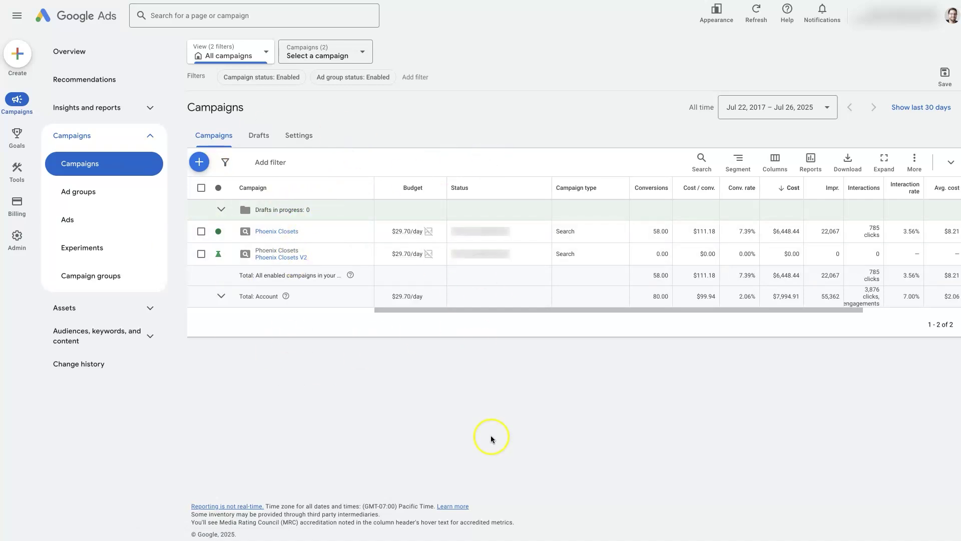
pyautogui.click(275, 78)
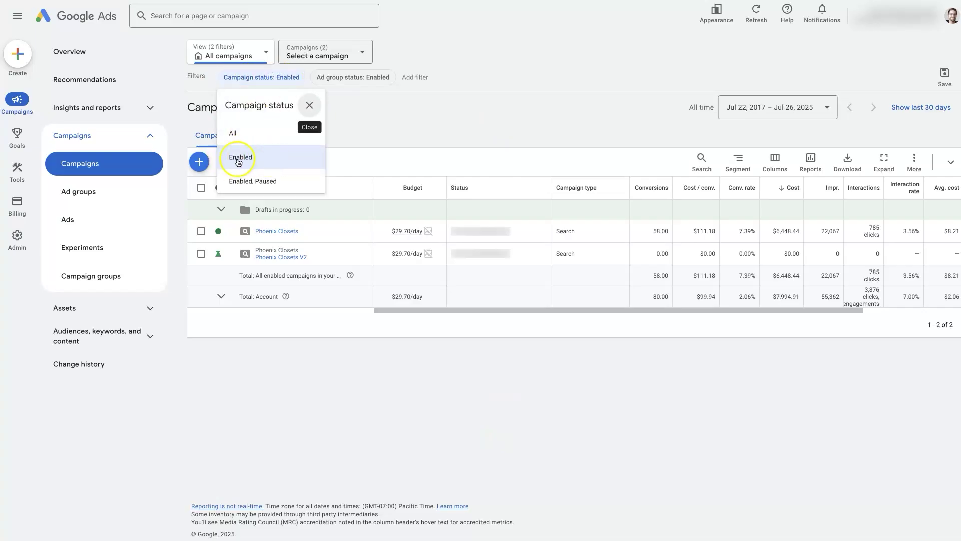
# Step: Dismiss the status filter choices unchanged, leaving Phoenix Closets and Phoenix Closets V2 listed
pyautogui.click(465, 402)
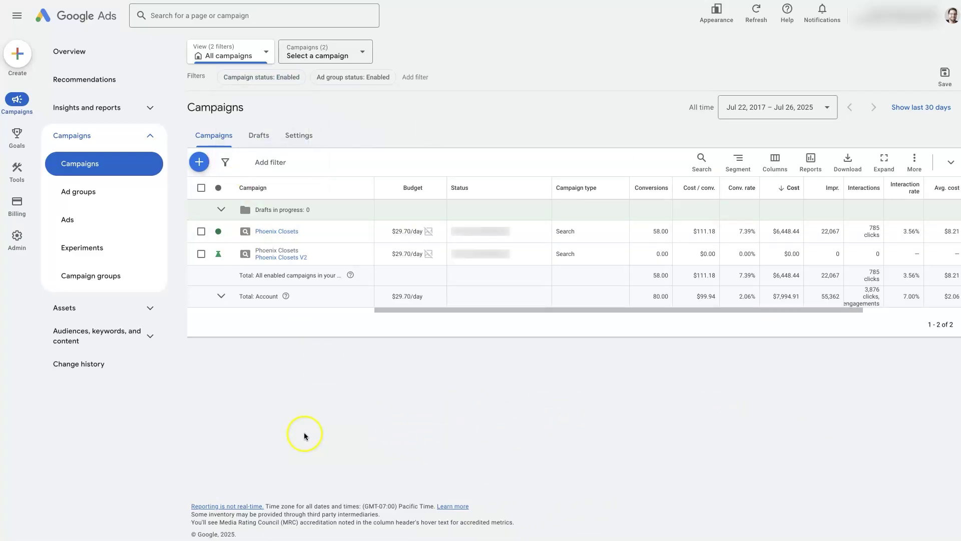
pyautogui.moveTo(232, 259)
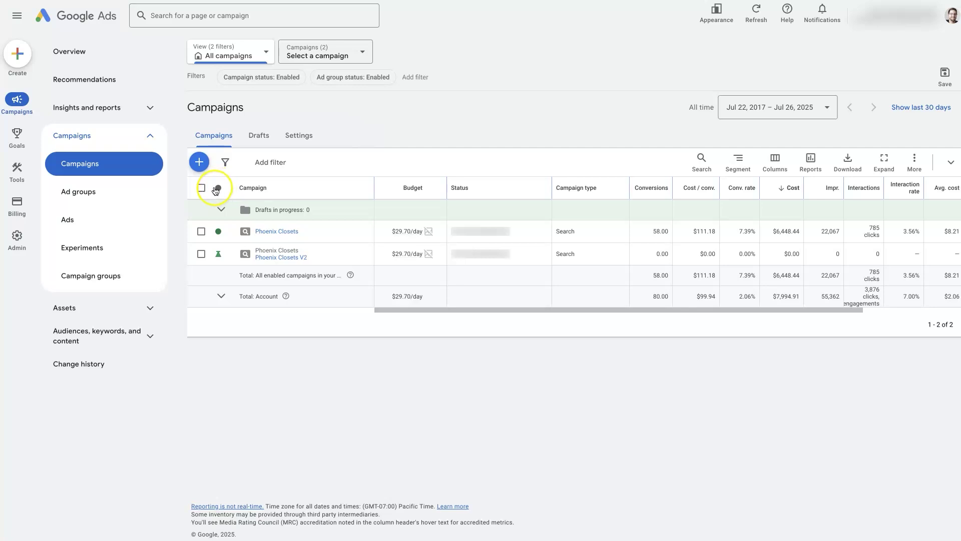
# Step: Pause Phoenix Closets and Phoenix Closets V2, then highlight the $6,448.44 cost figure
pyautogui.click(219, 254)
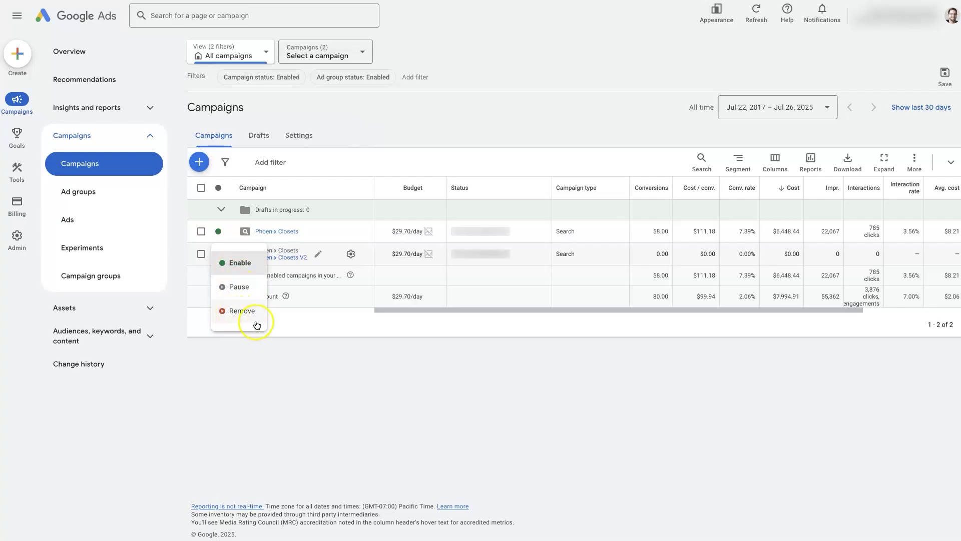
pyautogui.click(239, 287)
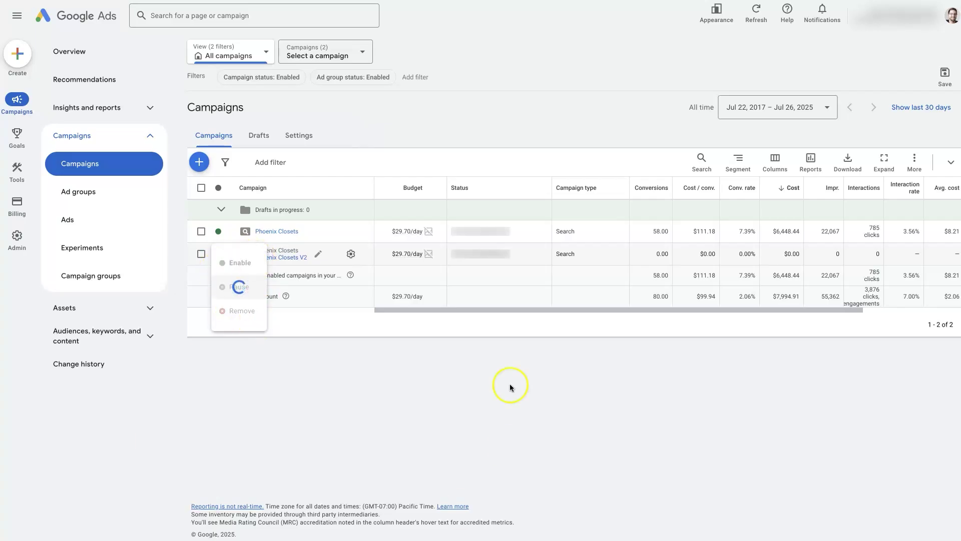
pyautogui.click(311, 379)
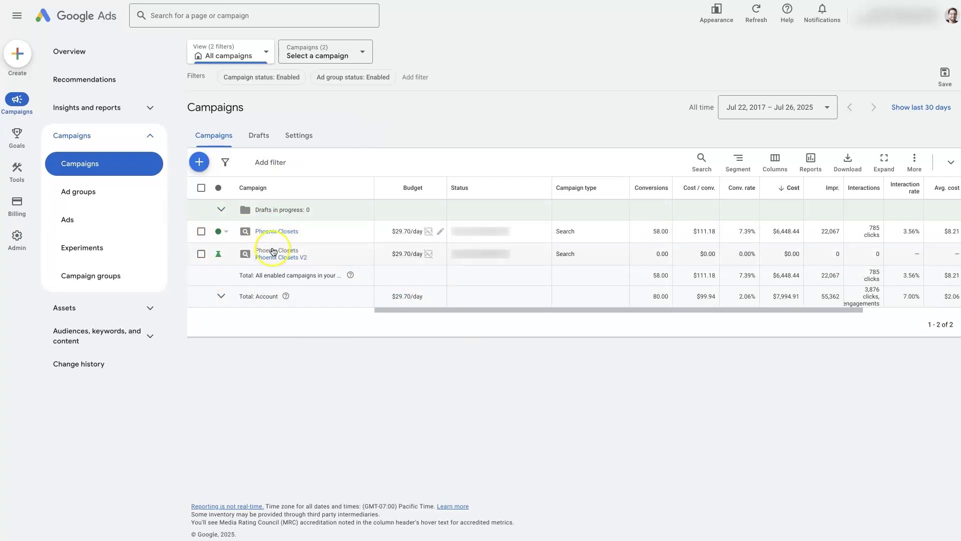
pyautogui.click(219, 231)
pyautogui.click(220, 267)
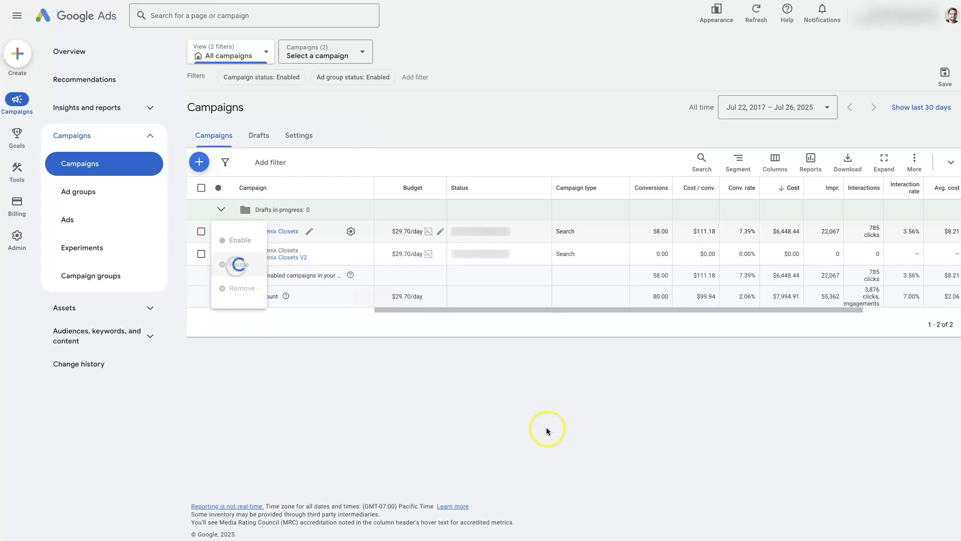
pyautogui.click(218, 254)
pyautogui.click(232, 286)
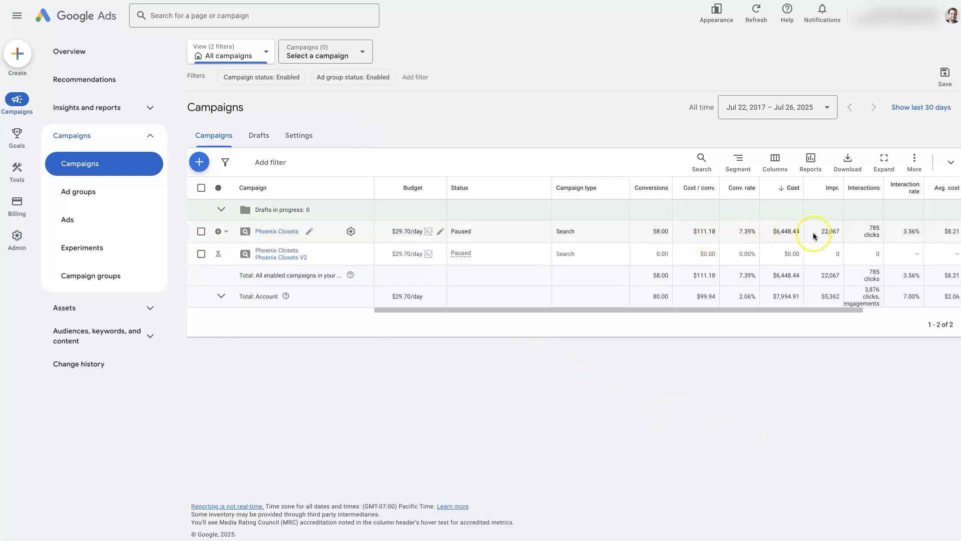
pyautogui.moveTo(771, 231); pyautogui.dragTo(802, 239)
# Step: Clear the highlight on the $6,448.44 cost figure
pyautogui.click(785, 436)
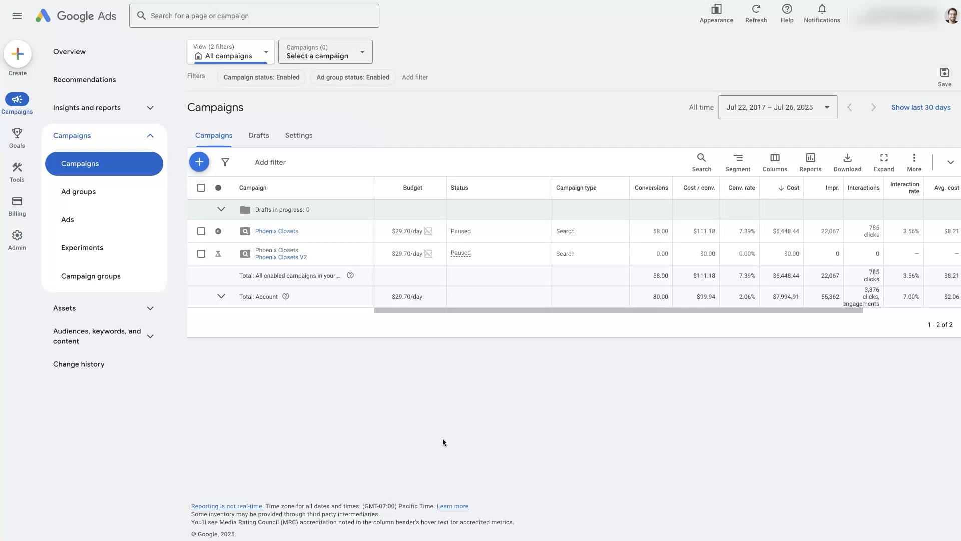
# Step: Enable Phoenix Closets and Phoenix Closets V2 again so both read Eligible (Limited)
pyautogui.click(218, 230)
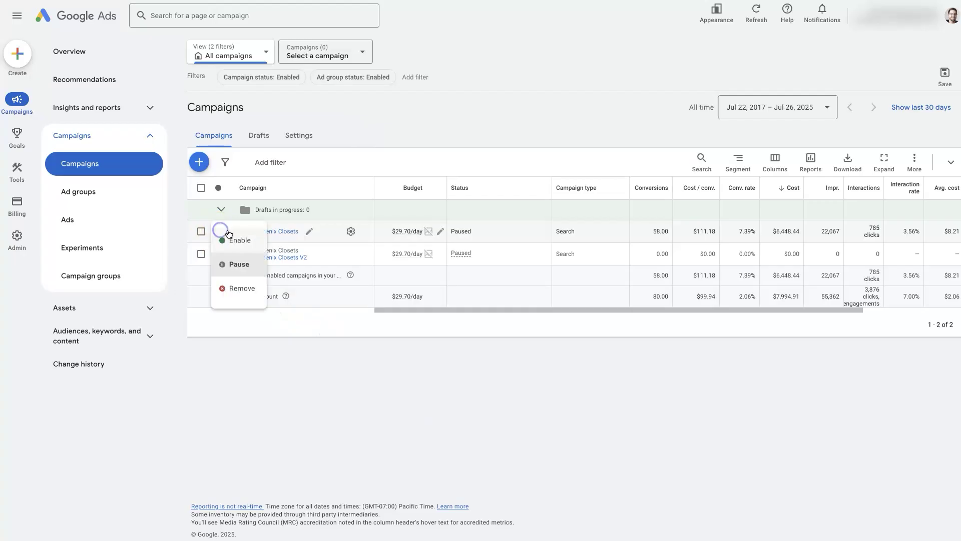
pyautogui.click(240, 244)
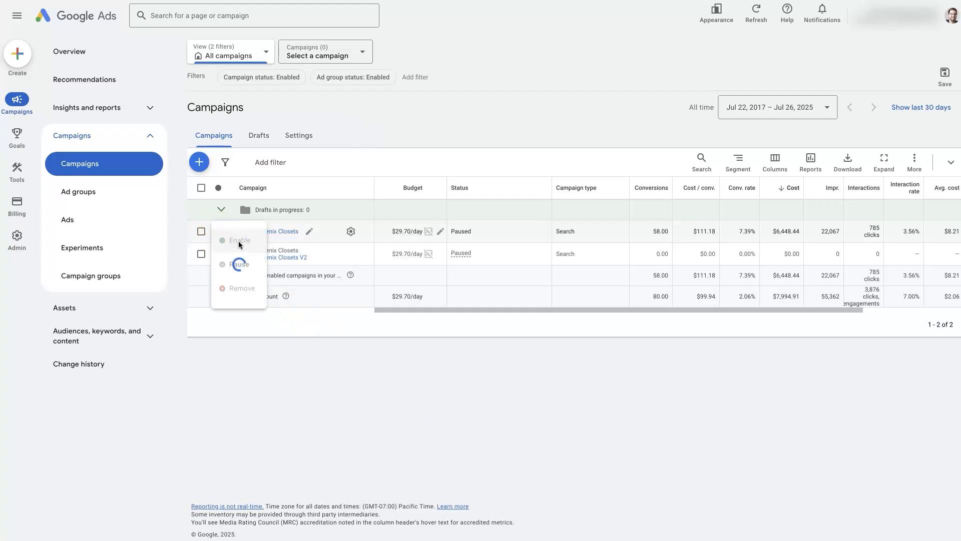
pyautogui.click(280, 79)
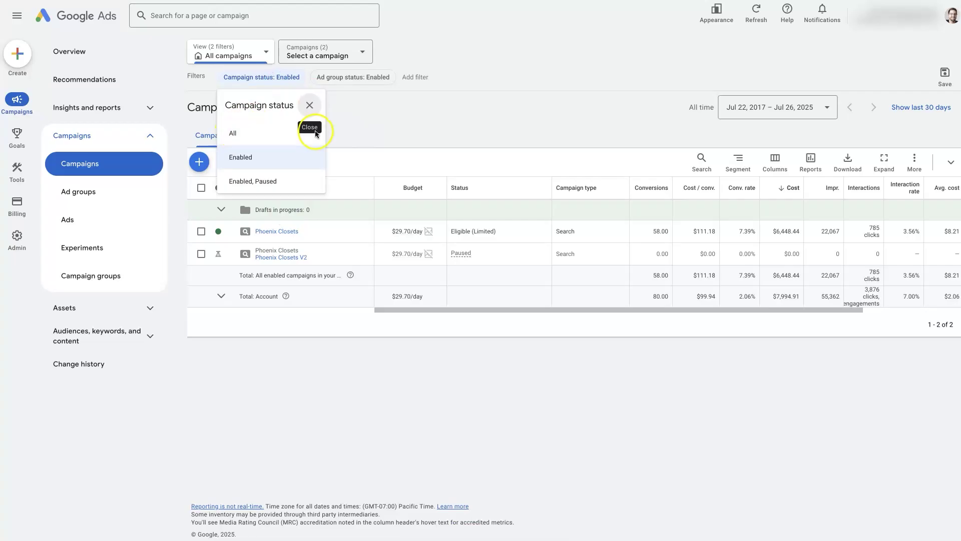
pyautogui.click(429, 122)
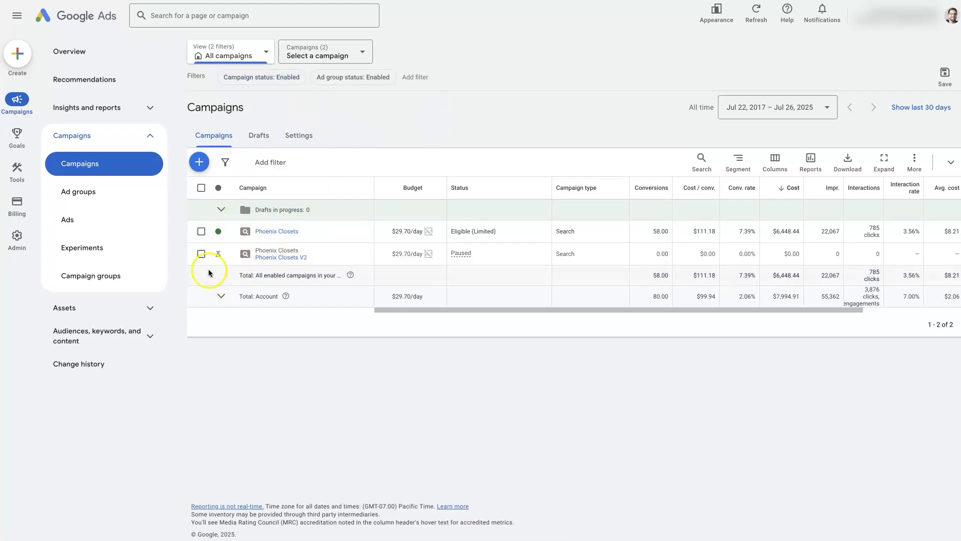
pyautogui.click(219, 256)
pyautogui.click(235, 265)
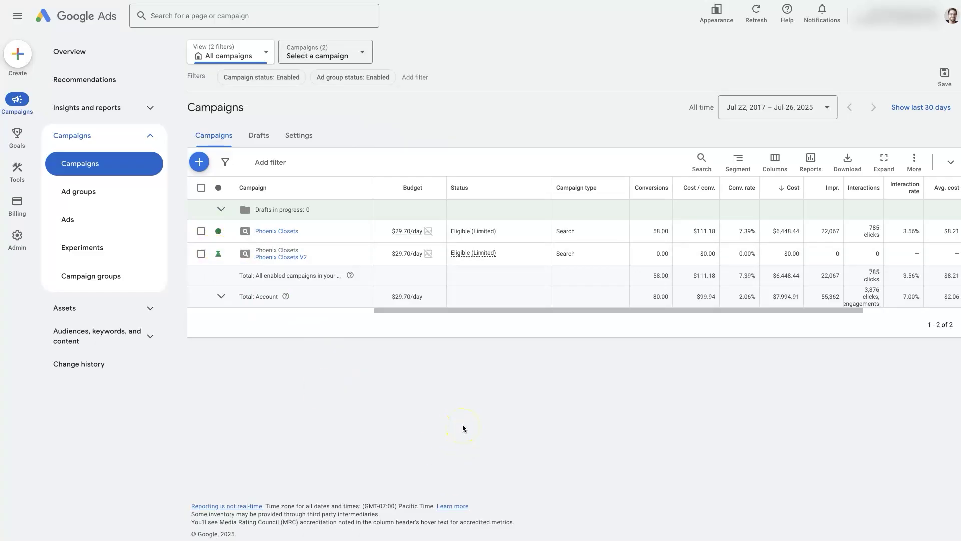
pyautogui.click(218, 230)
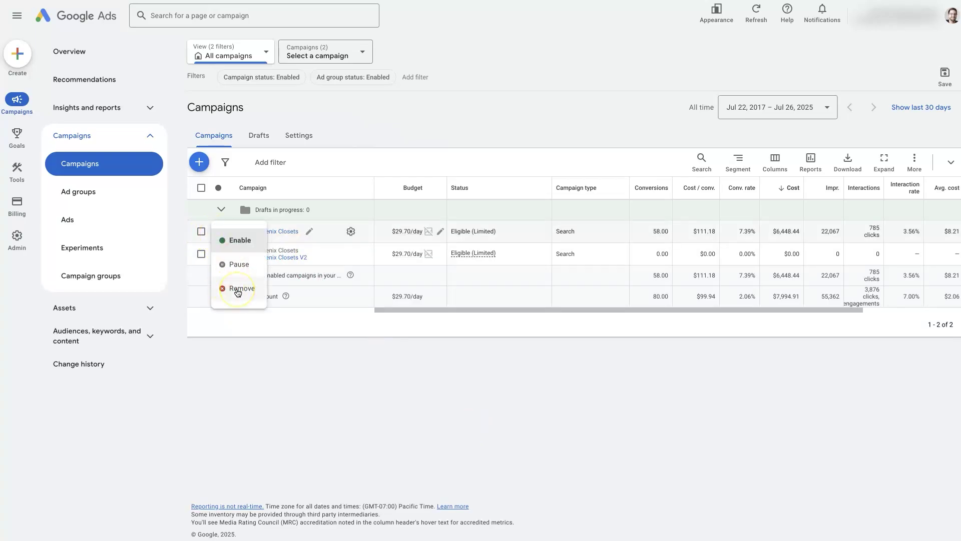
pyautogui.click(236, 294)
pyautogui.click(344, 330)
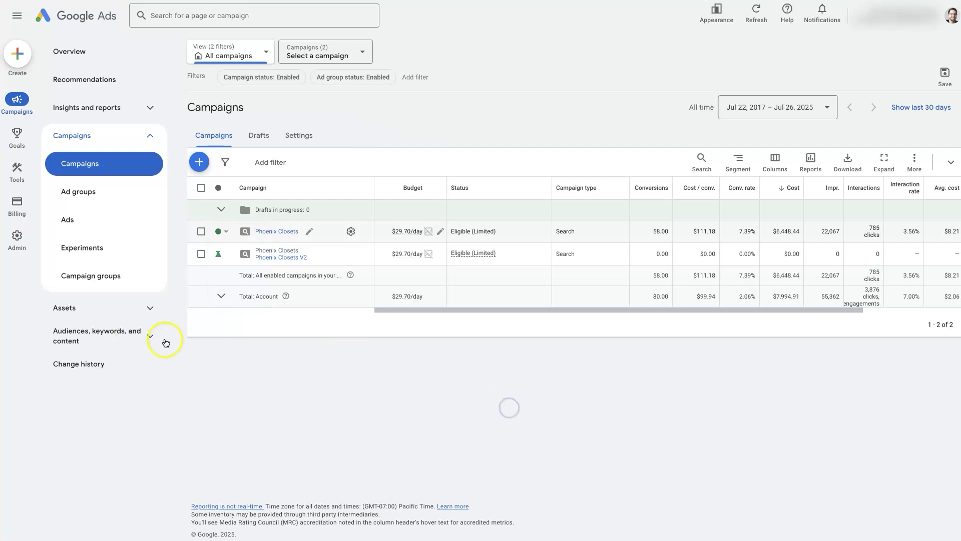
pyautogui.click(221, 234)
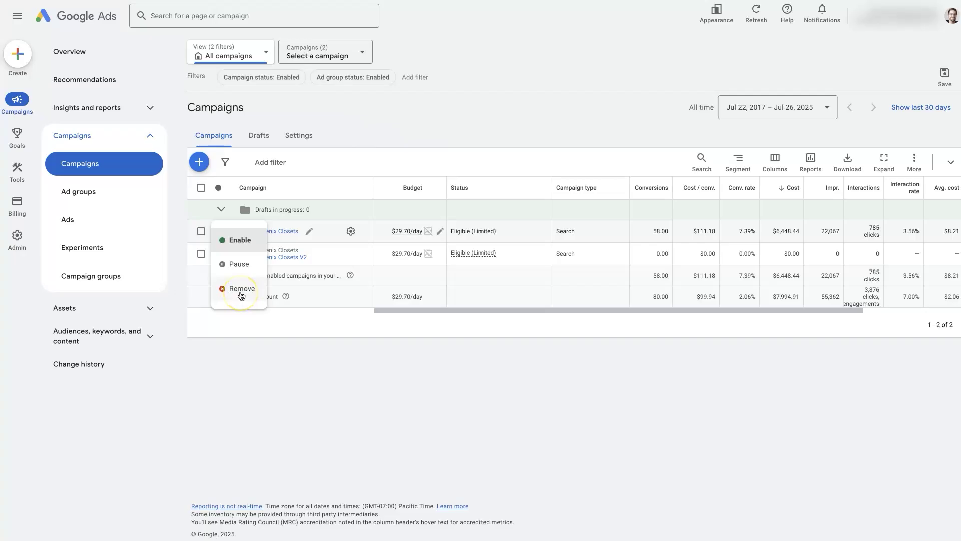
pyautogui.click(240, 295)
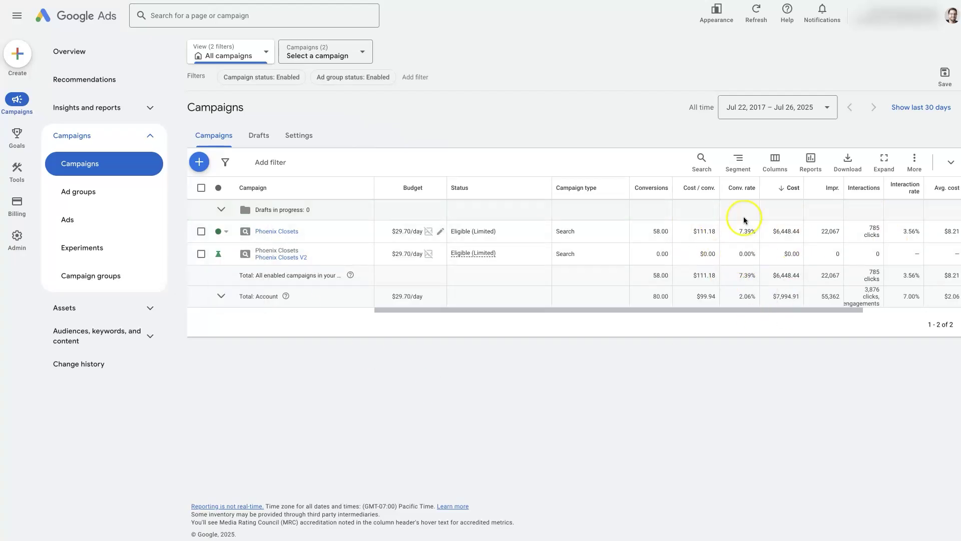
pyautogui.click(219, 232)
pyautogui.click(688, 433)
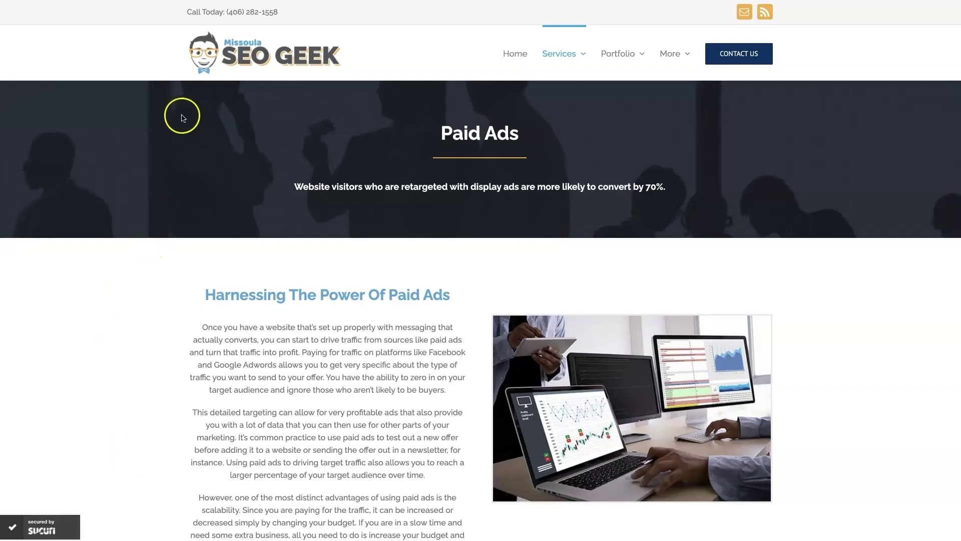
# Step: Switch to the Missoula SEO Geek Paid Ads tab, scroll down through it, then back up
pyautogui.click(870, 338)
pyautogui.scroll(-15, 864, 332)
pyautogui.scroll(-4, 852, 373)
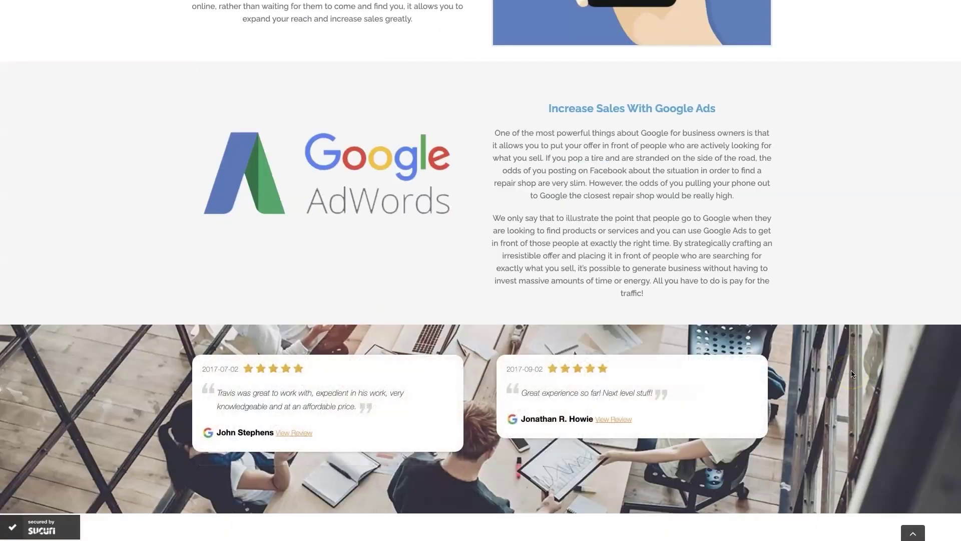
pyautogui.scroll(1, 852, 374)
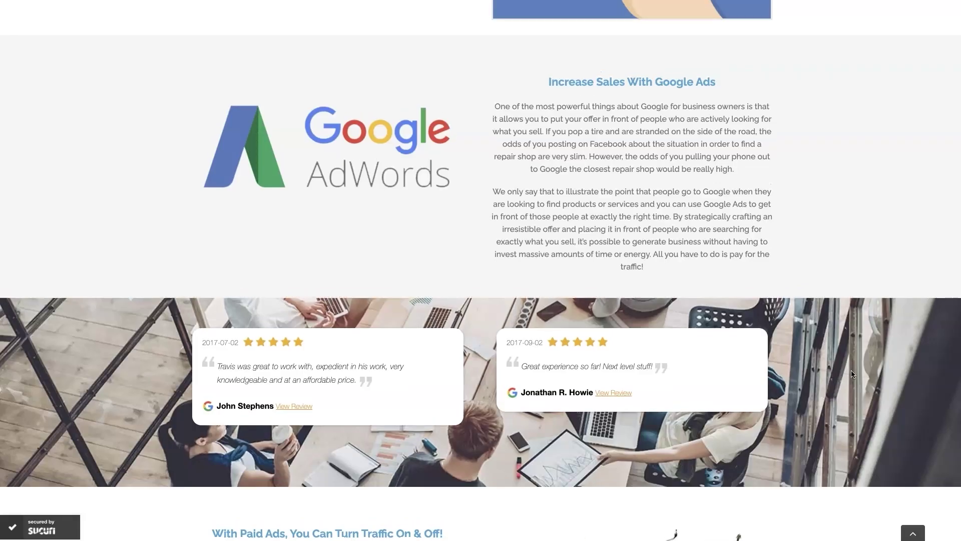
pyautogui.click(836, 351)
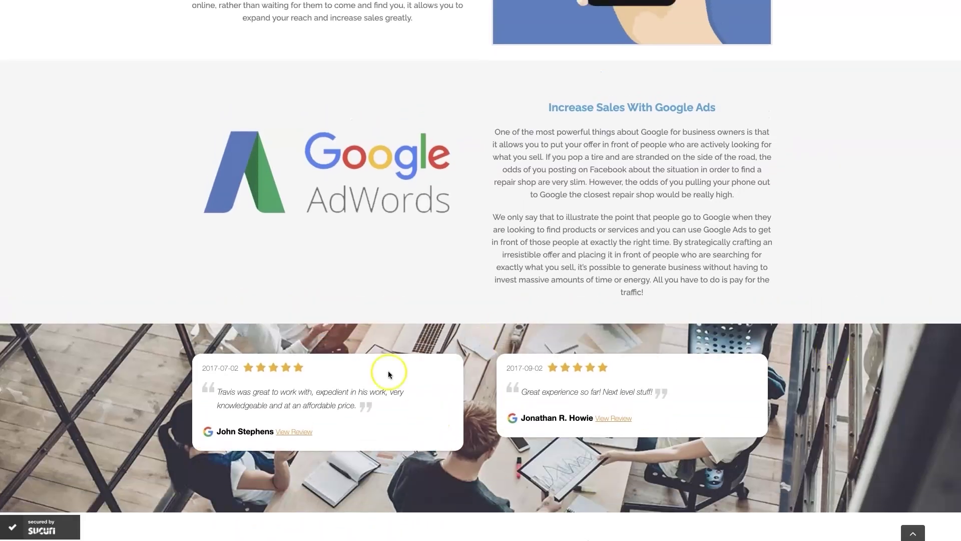